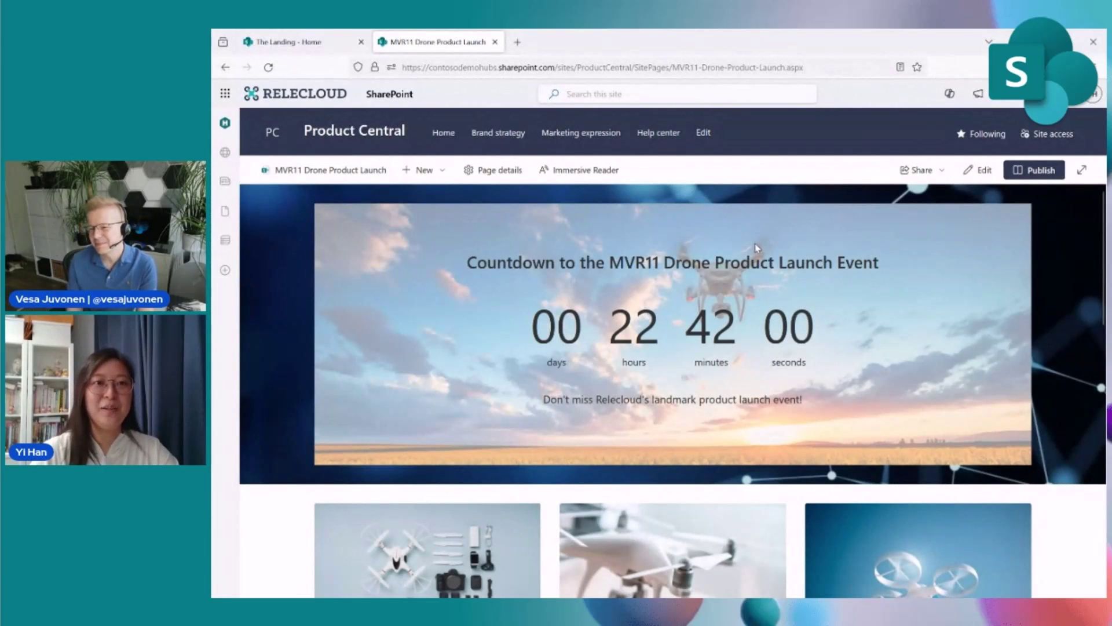
# Switch the MVR11 Drone Product Launch page into edit mode.
pyautogui.click(982, 170)
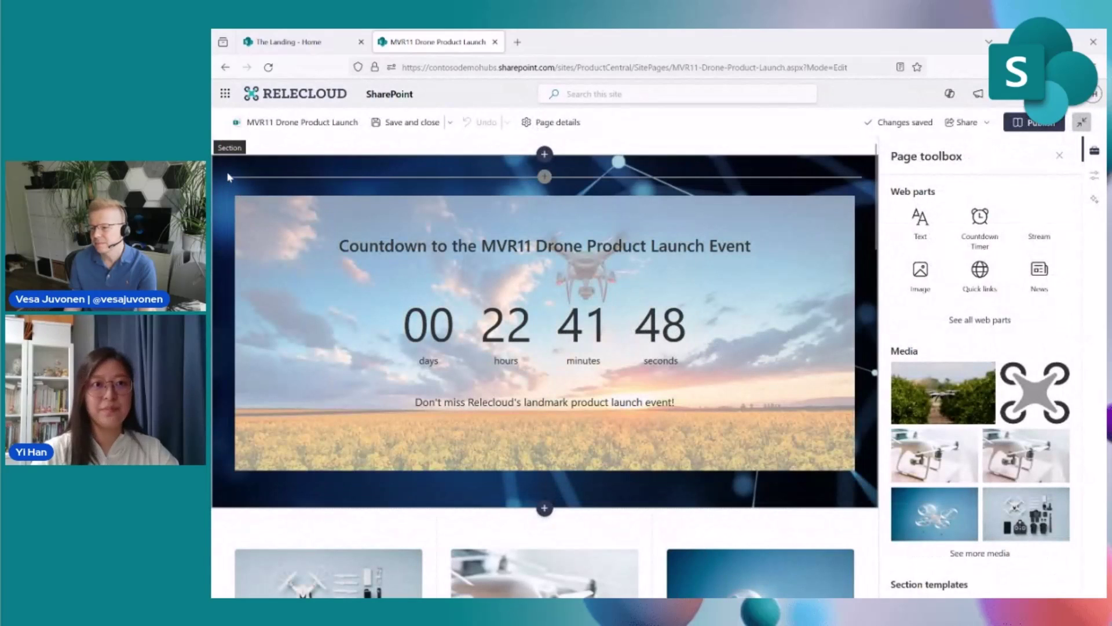
# Preview green leaf, black ripples and gold sparkle backgrounds, keeping constellation lines on dark blue.
pyautogui.click(248, 171)
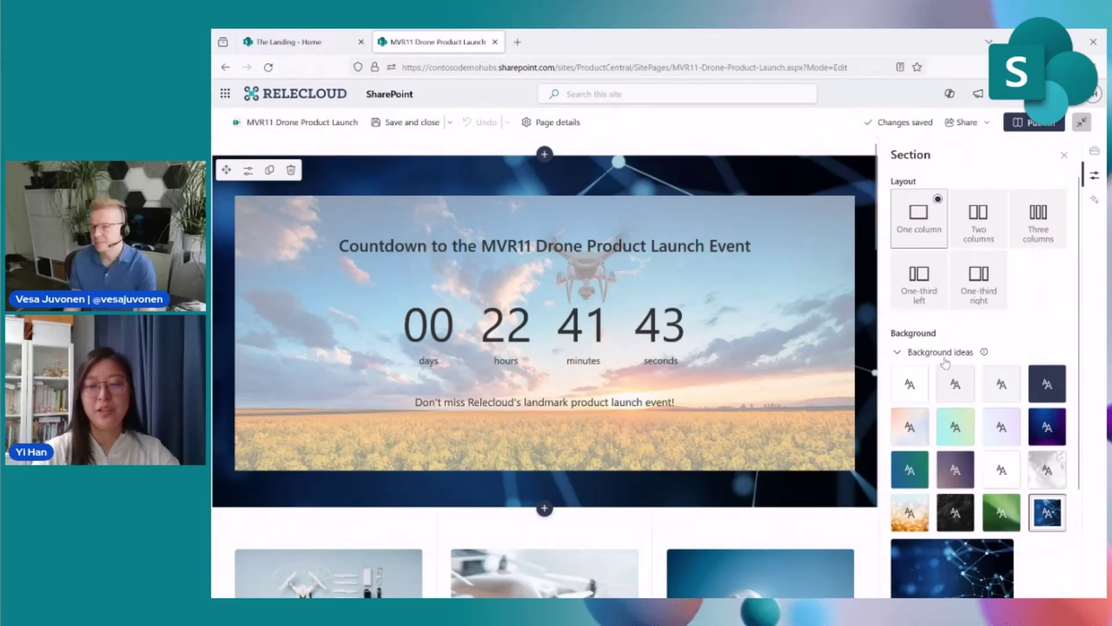
pyautogui.scroll(-1, 944, 359)
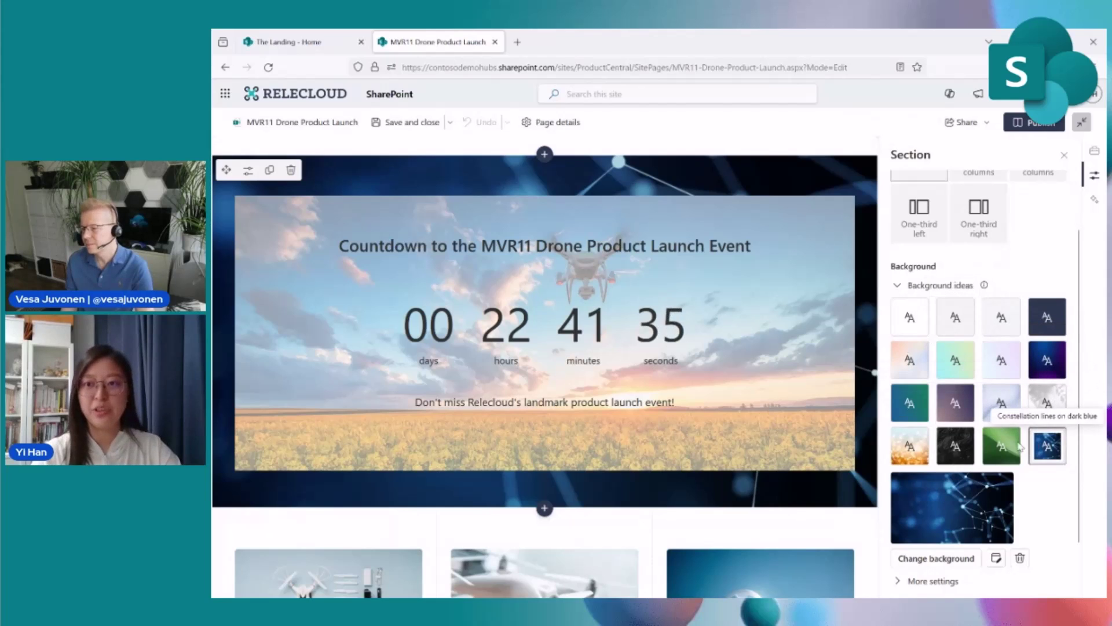
pyautogui.click(1015, 447)
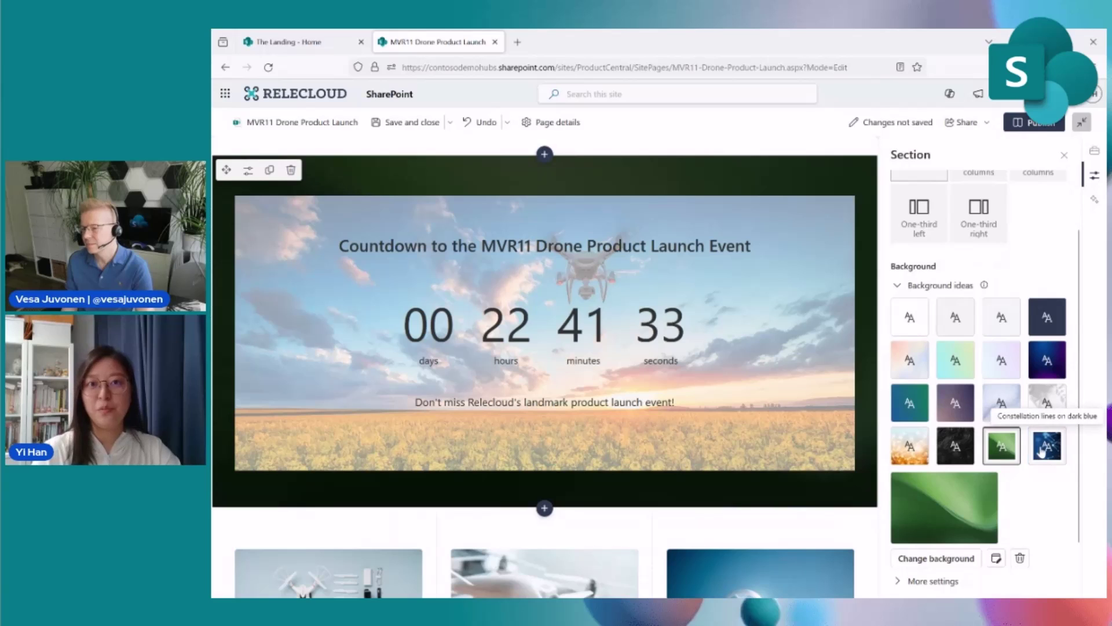
pyautogui.click(1042, 452)
pyautogui.click(955, 446)
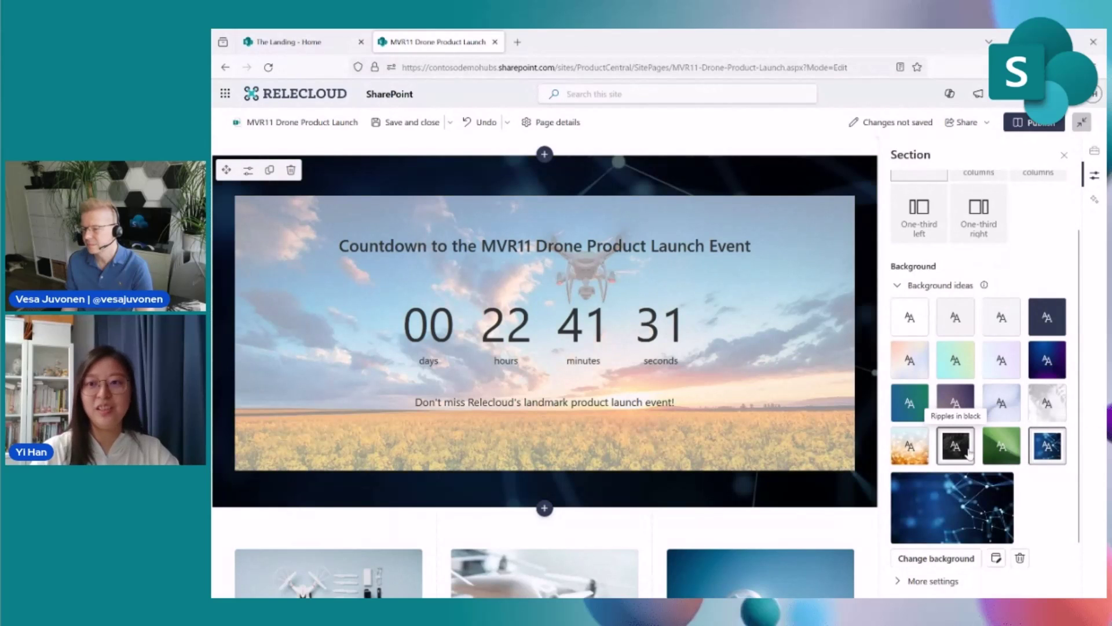
pyautogui.click(910, 446)
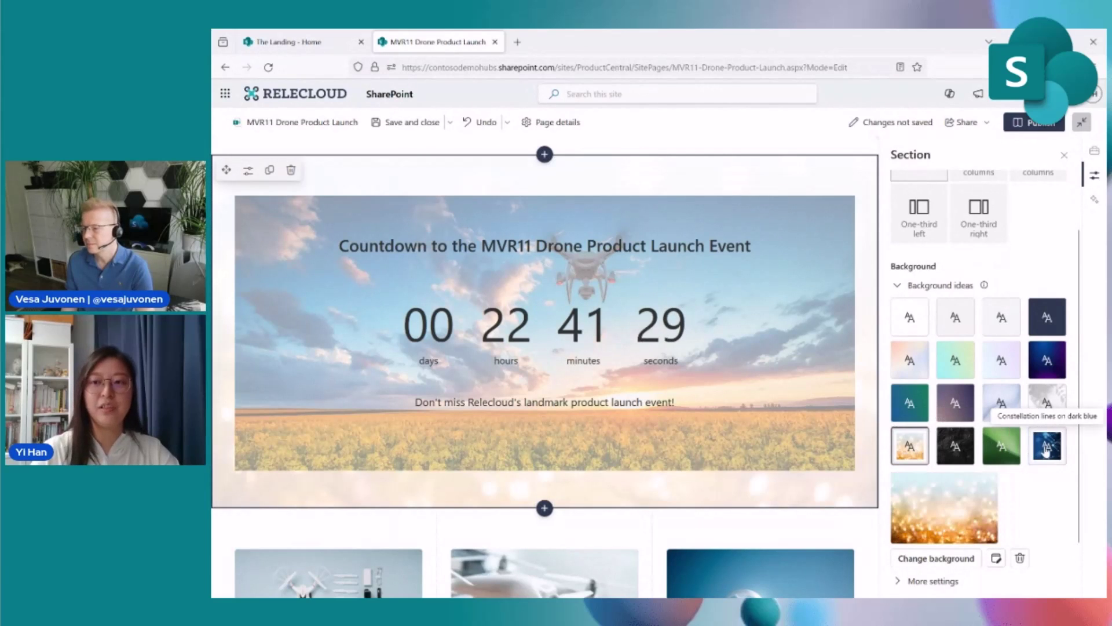
pyautogui.click(1046, 446)
pyautogui.scroll(-1, 1037, 445)
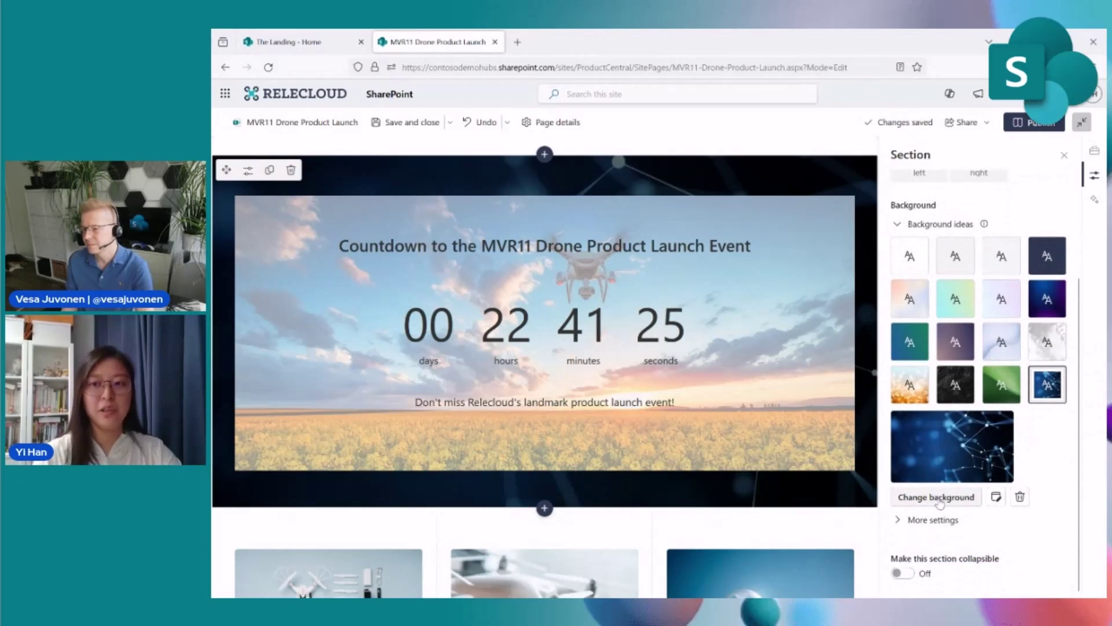
# Set the countdown section's background to the sunset sky over yellow field image.
pyautogui.click(940, 502)
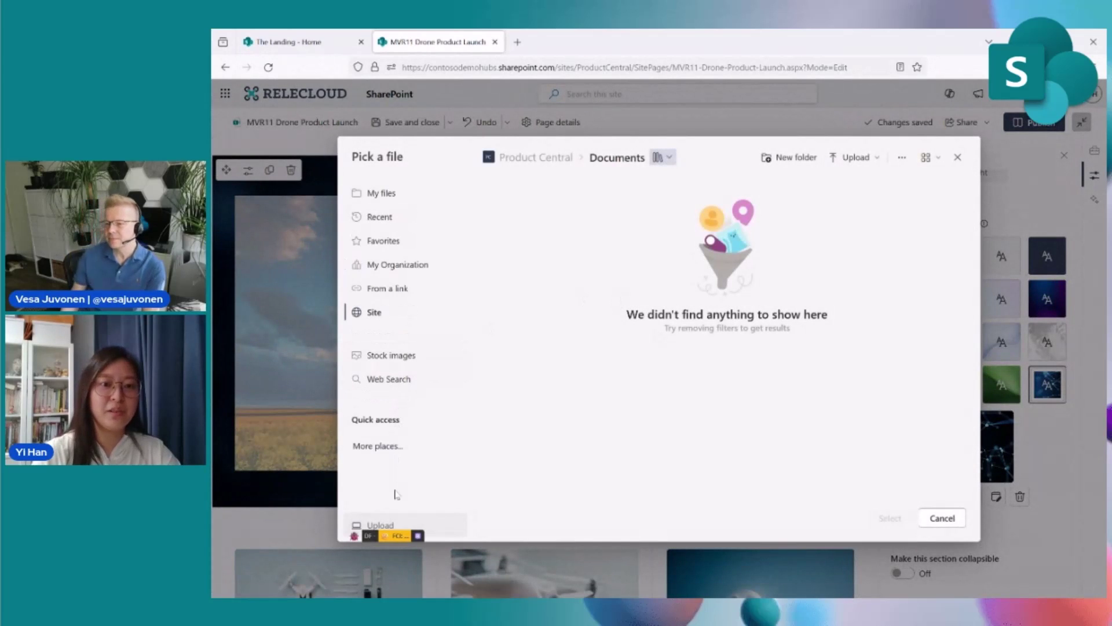
pyautogui.scroll(-3, 418, 462)
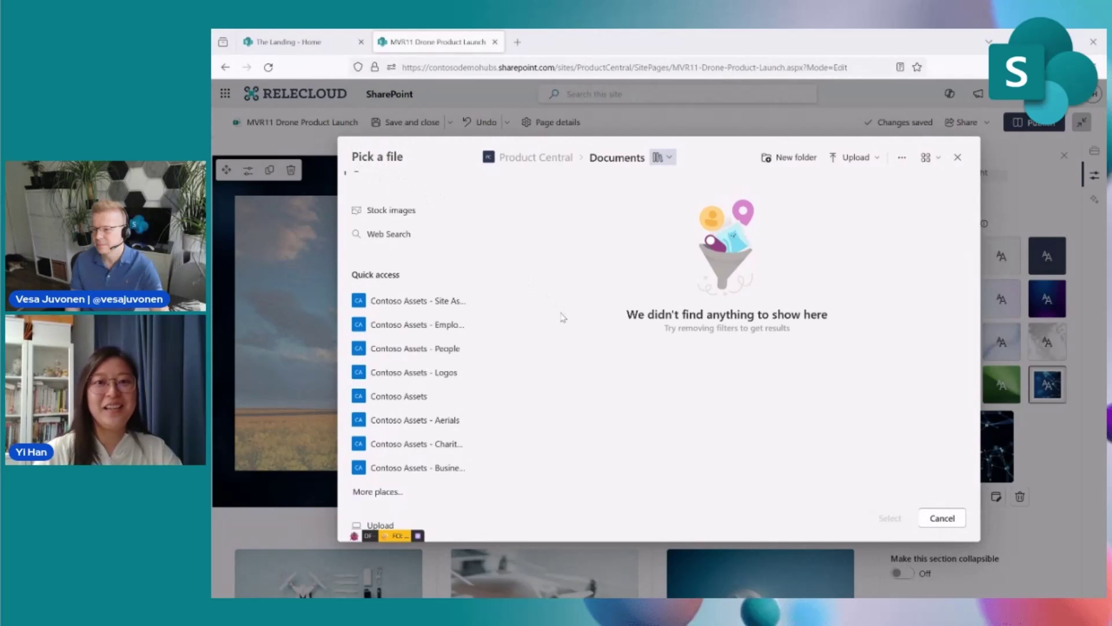
pyautogui.press('Escape')
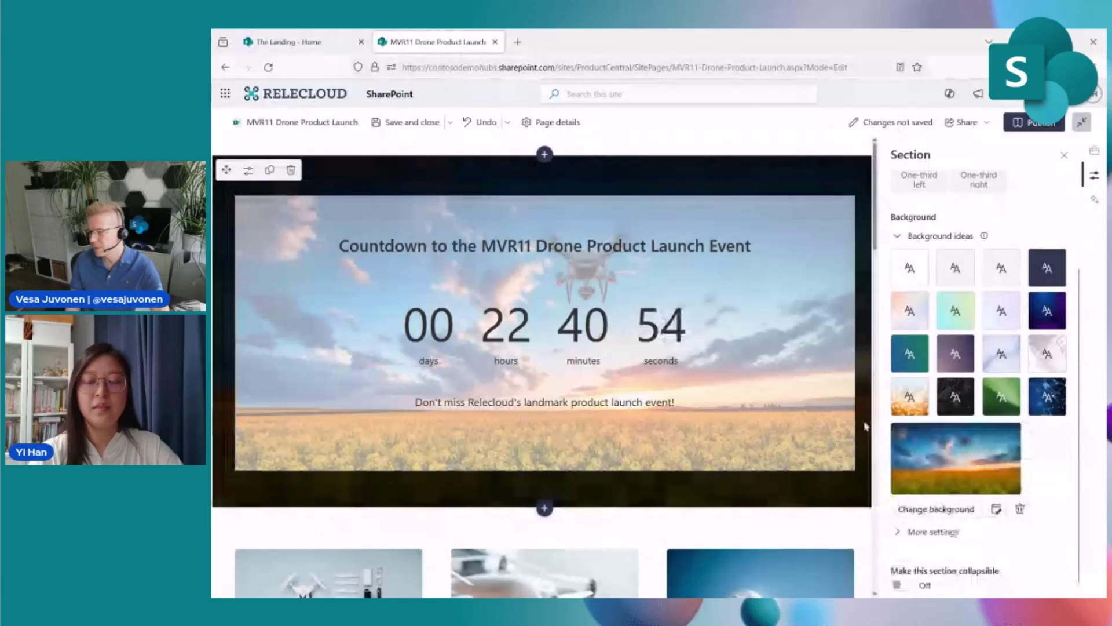
pyautogui.scroll(-1, 927, 480)
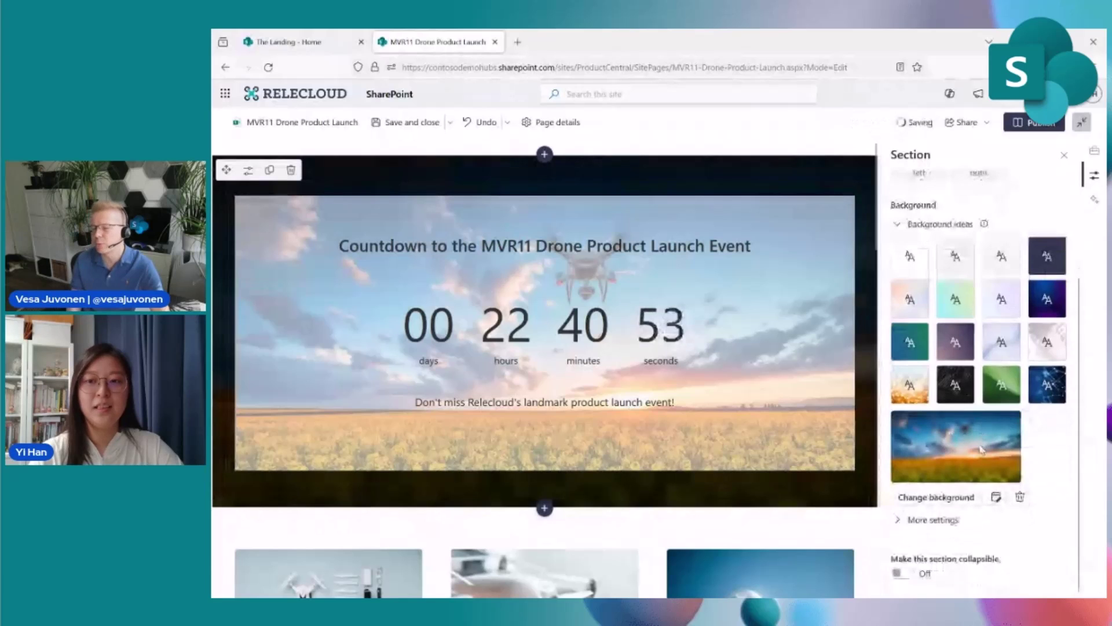
# Drag the countdown background's overlay opacity down to 0 under More settings.
pyautogui.click(899, 521)
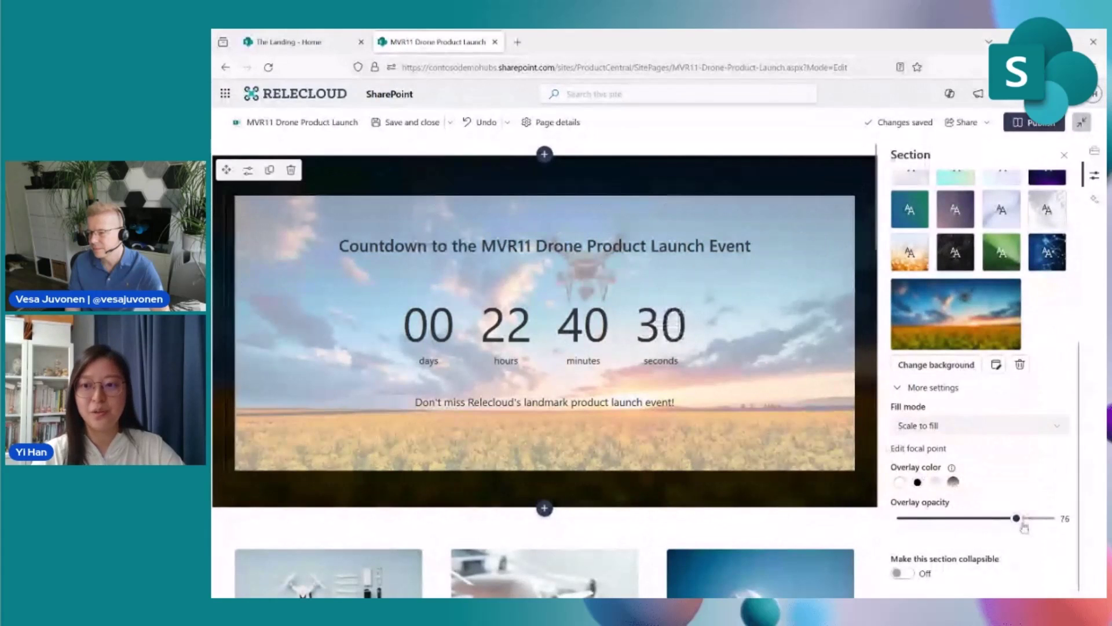
pyautogui.moveTo(1013, 524); pyautogui.dragTo(916, 519)
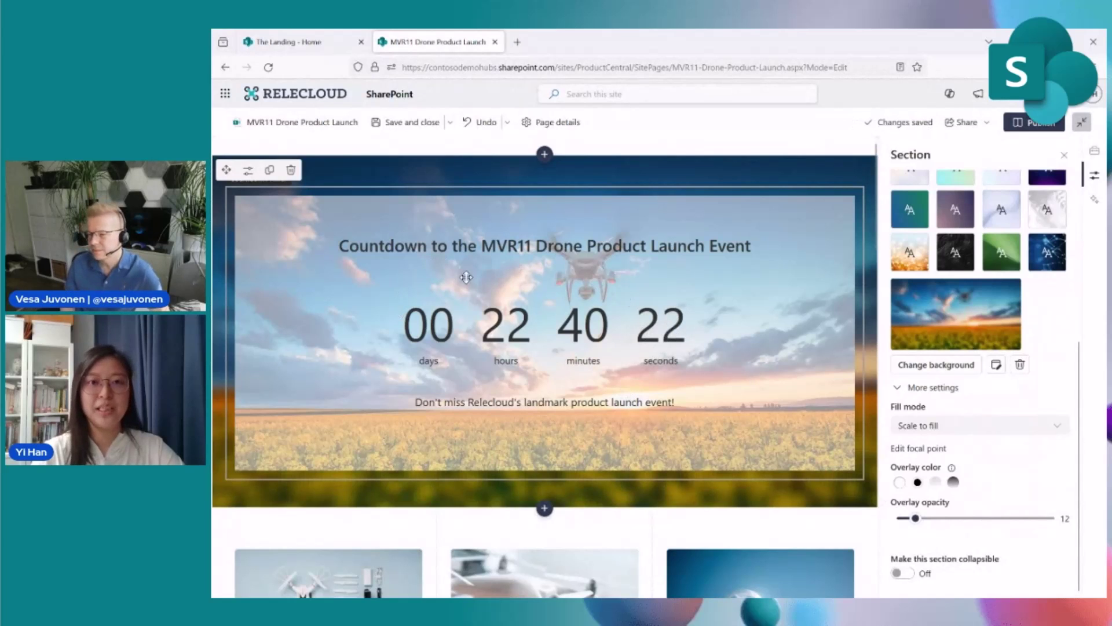
pyautogui.click(915, 448)
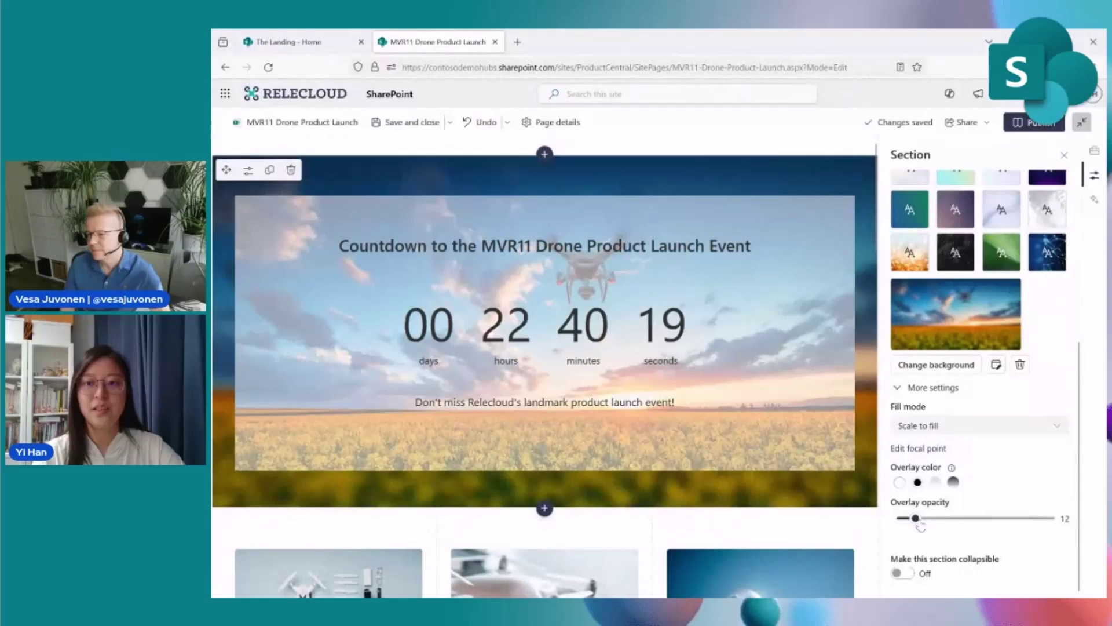
pyautogui.moveTo(915, 520); pyautogui.dragTo(887, 524)
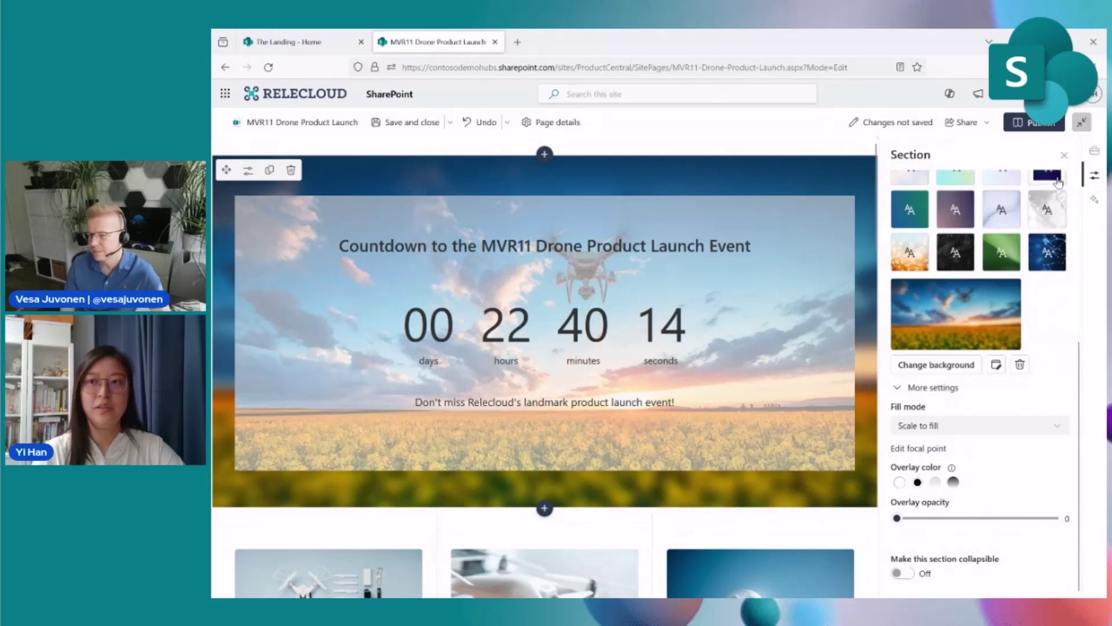
pyautogui.press('Escape')
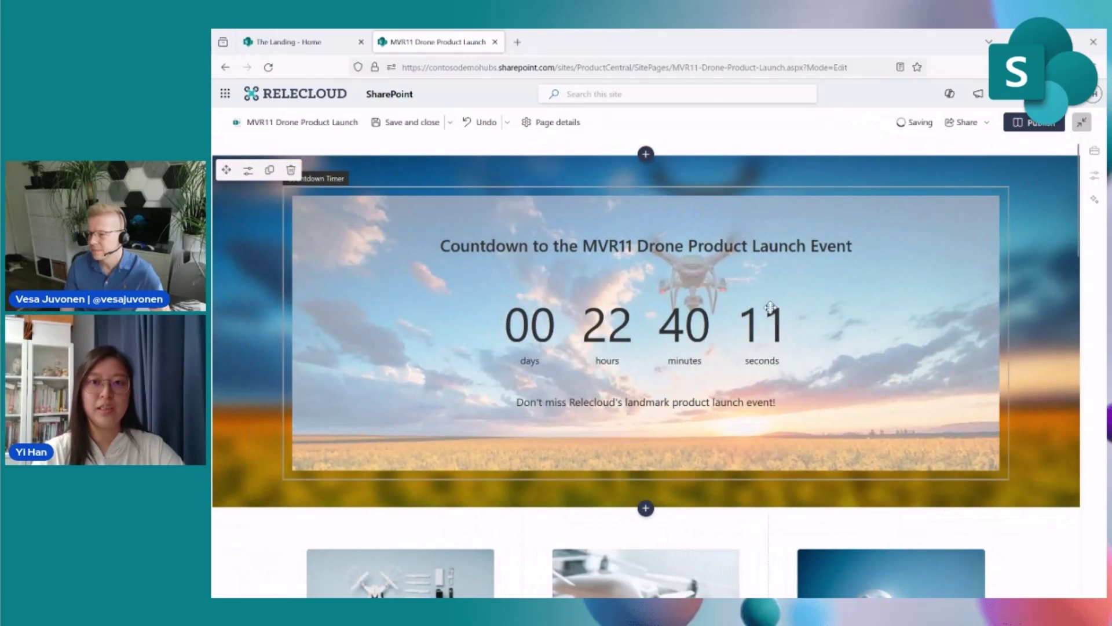
# Open the focal point editor for the countdown section's background image.
pyautogui.click(248, 170)
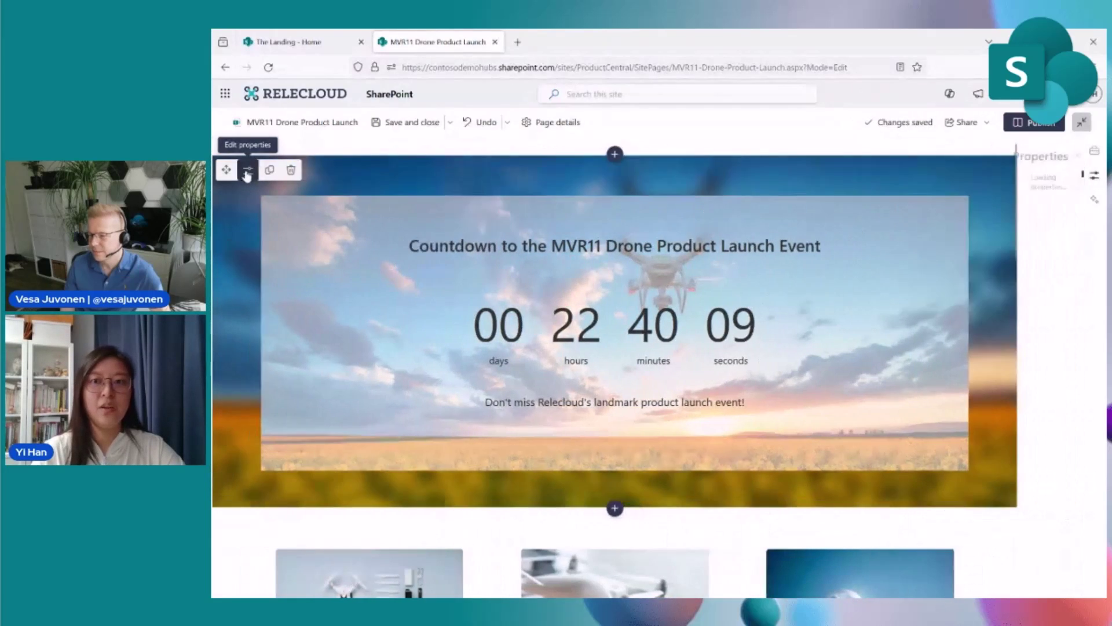
pyautogui.click(933, 474)
pyautogui.scroll(-1, 943, 471)
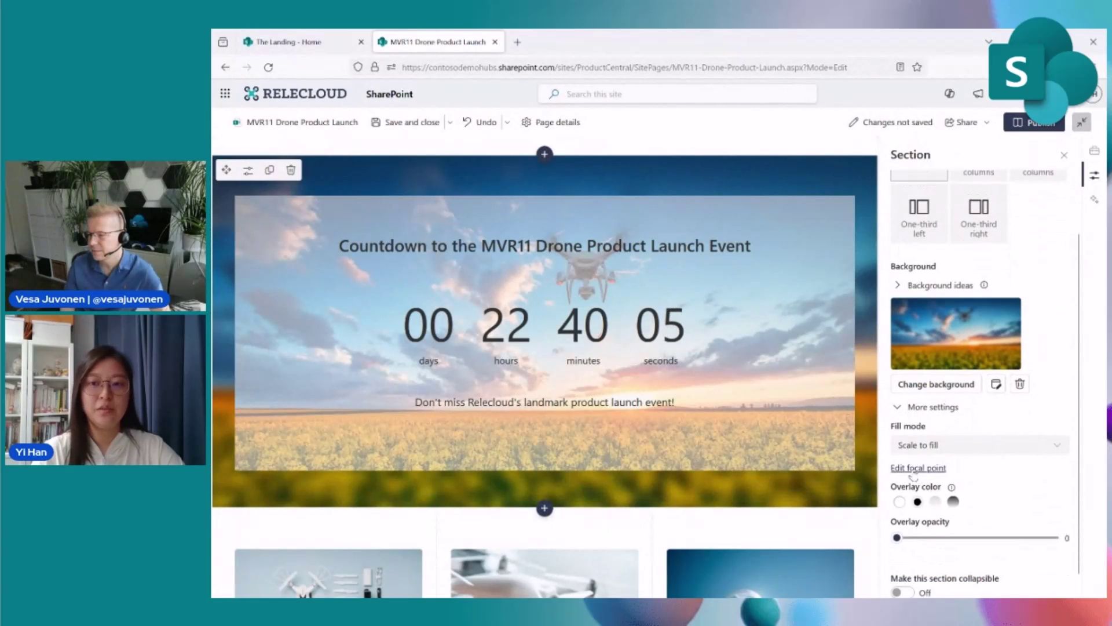
pyautogui.click(918, 468)
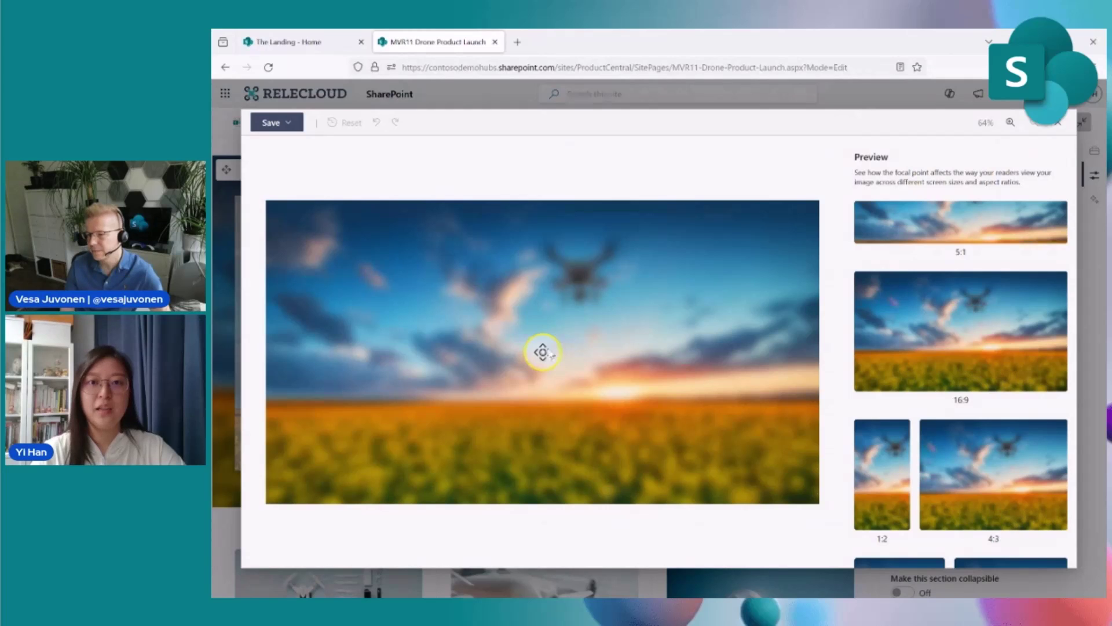
# Place the countdown background's focal point on the drone and save it.
pyautogui.moveTo(549, 355); pyautogui.dragTo(577, 278)
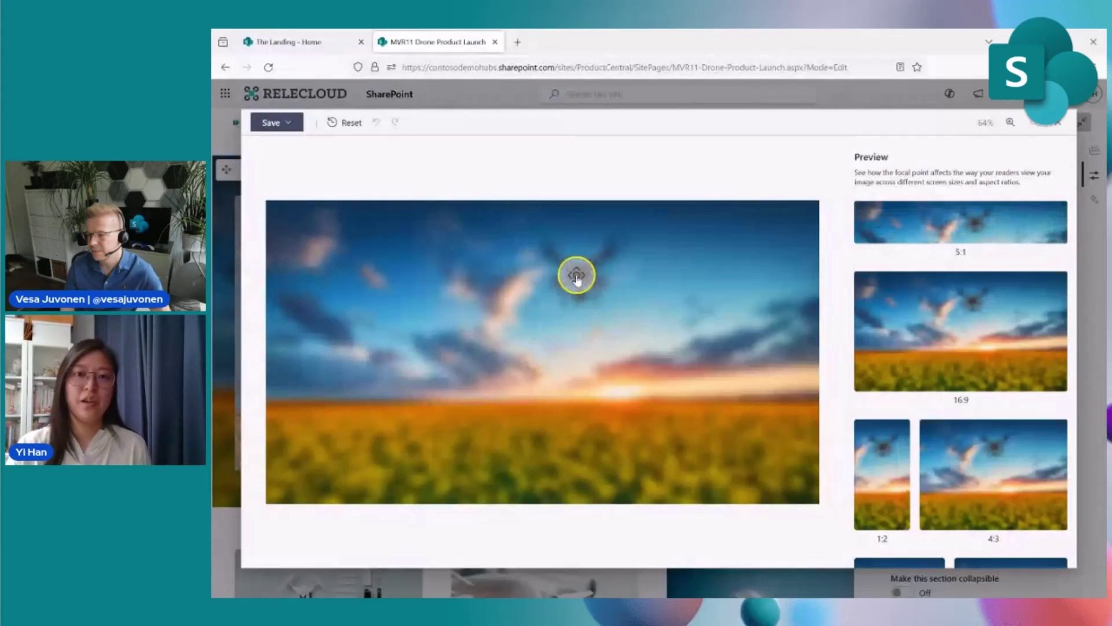
pyautogui.moveTo(576, 280)
pyautogui.mouseDown()
pyautogui.moveTo(439, 291)
pyautogui.moveTo(582, 281)
pyautogui.mouseUp()
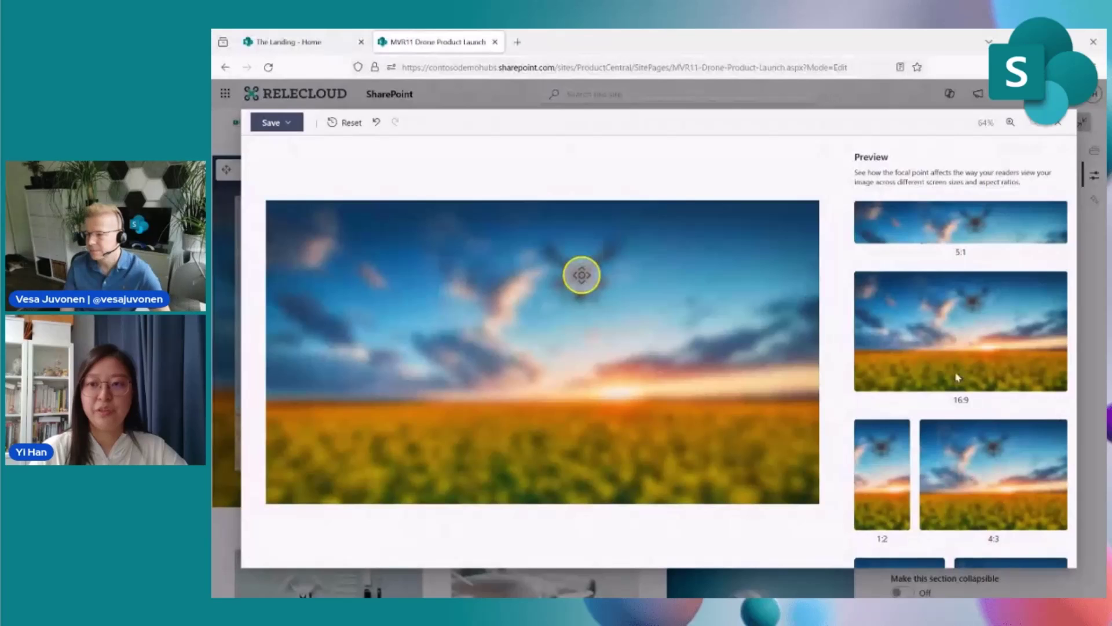
pyautogui.scroll(-2, 957, 377)
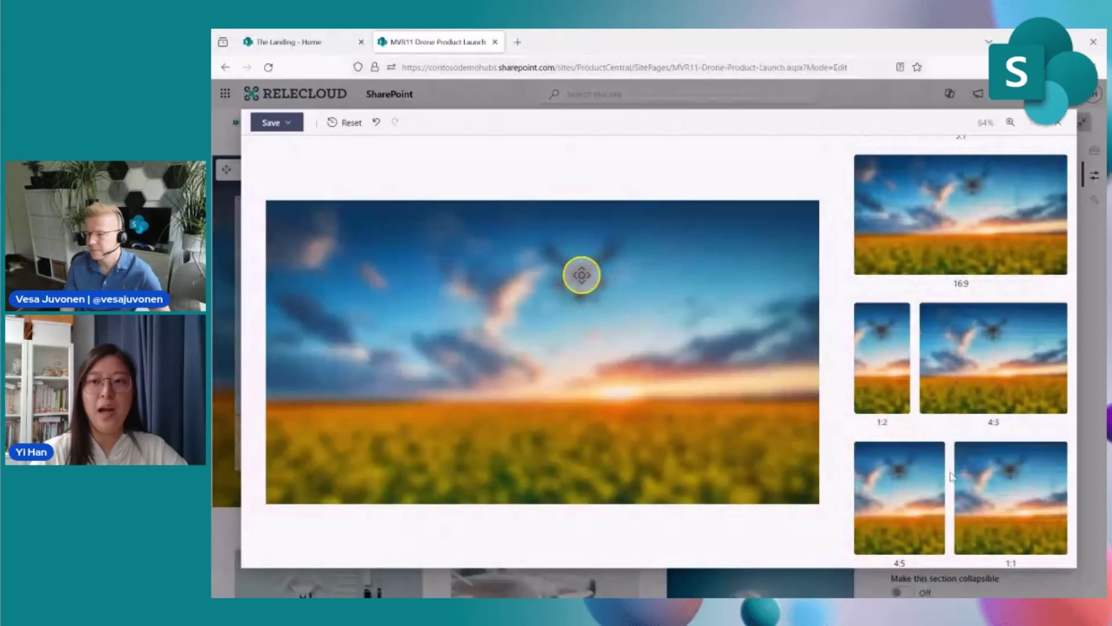
pyautogui.scroll(2, 913, 467)
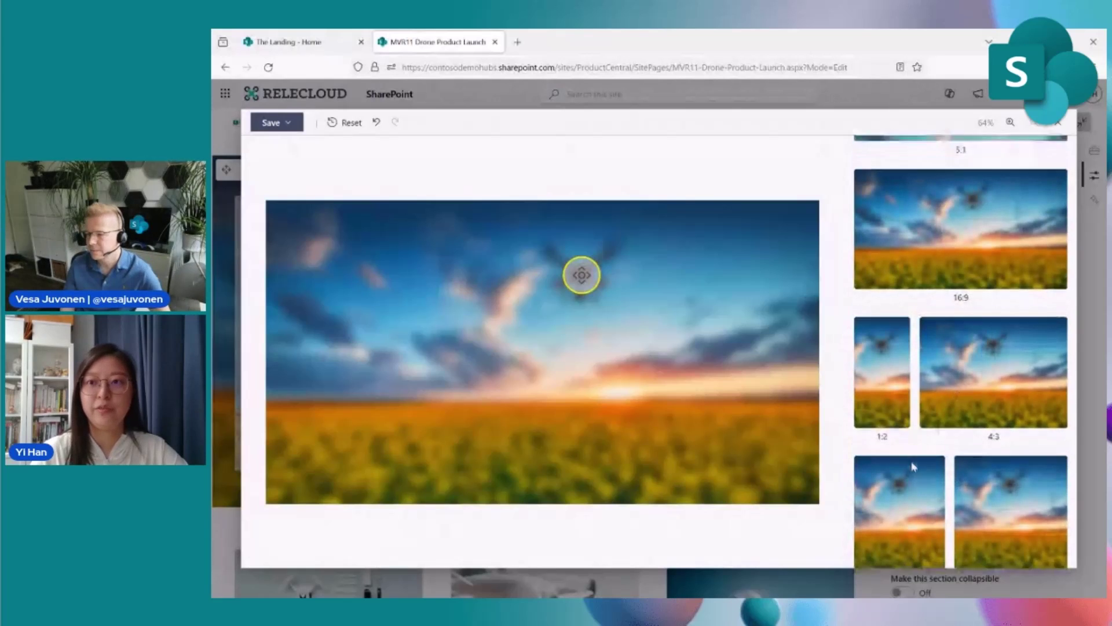
pyautogui.moveTo(591, 274); pyautogui.dragTo(577, 279)
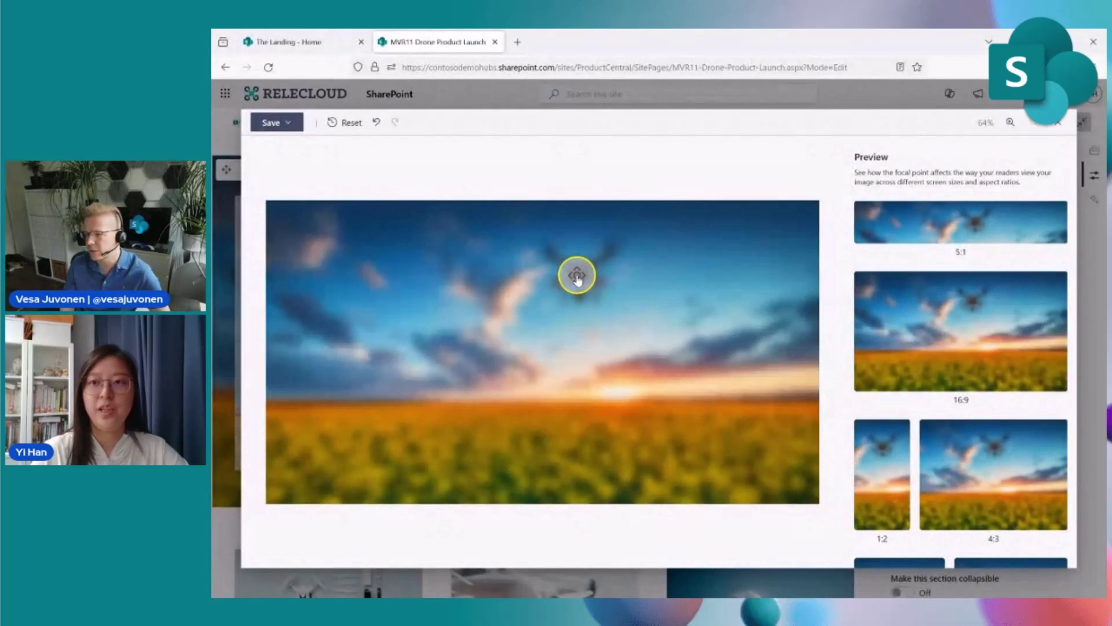
pyautogui.click(296, 128)
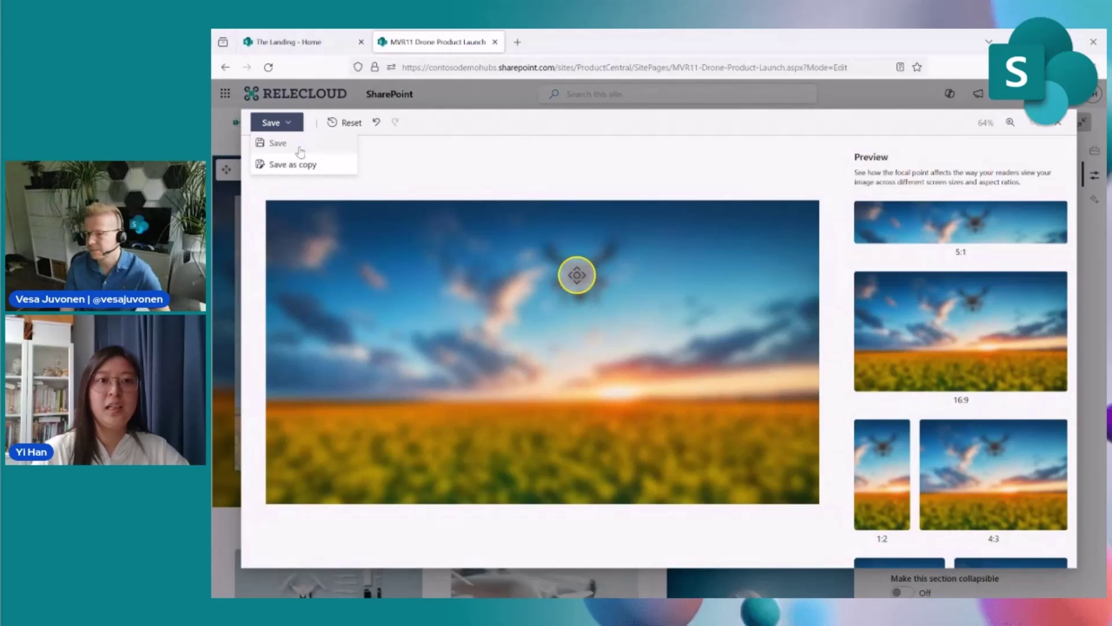
pyautogui.click(295, 145)
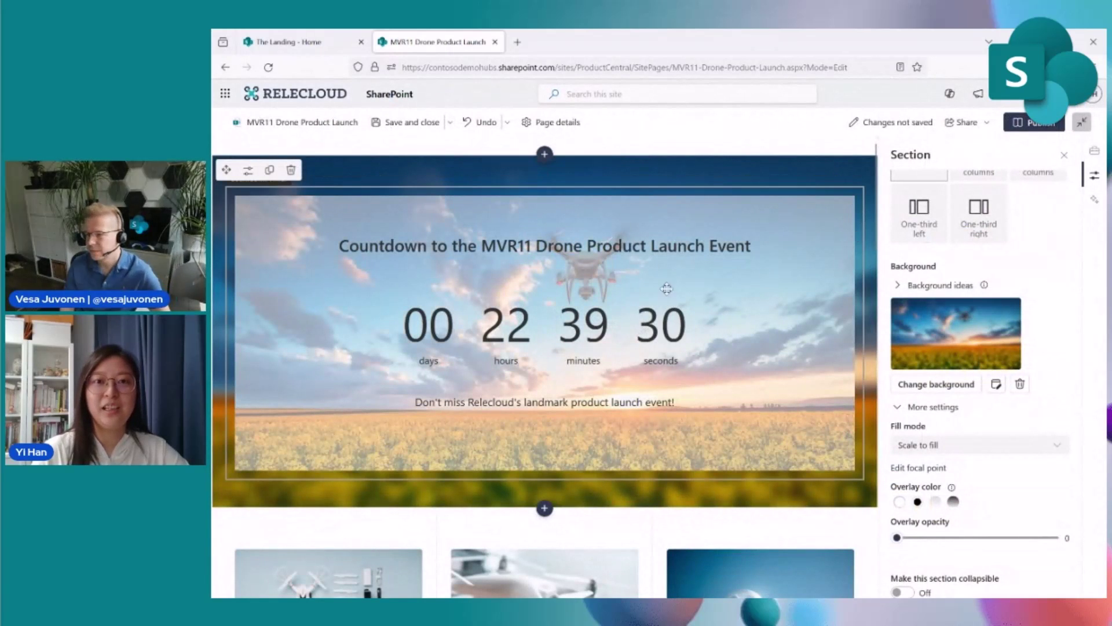
# Move the Mission Statement background's focal point onto the drone's left side and save.
pyautogui.scroll(-10, 568, 185)
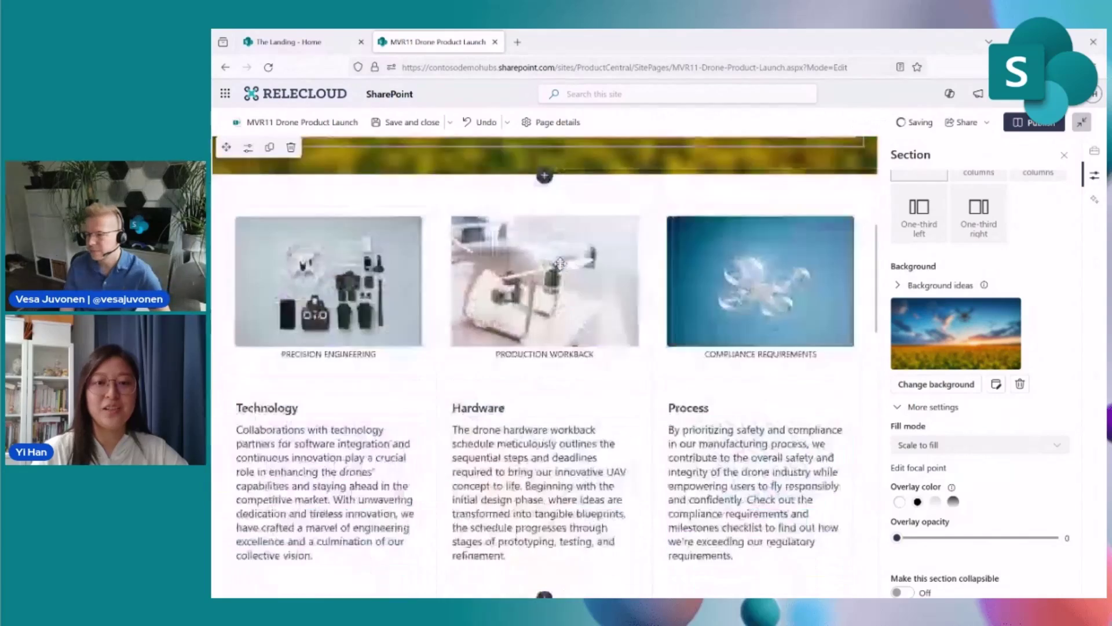
pyautogui.scroll(-7, 563, 267)
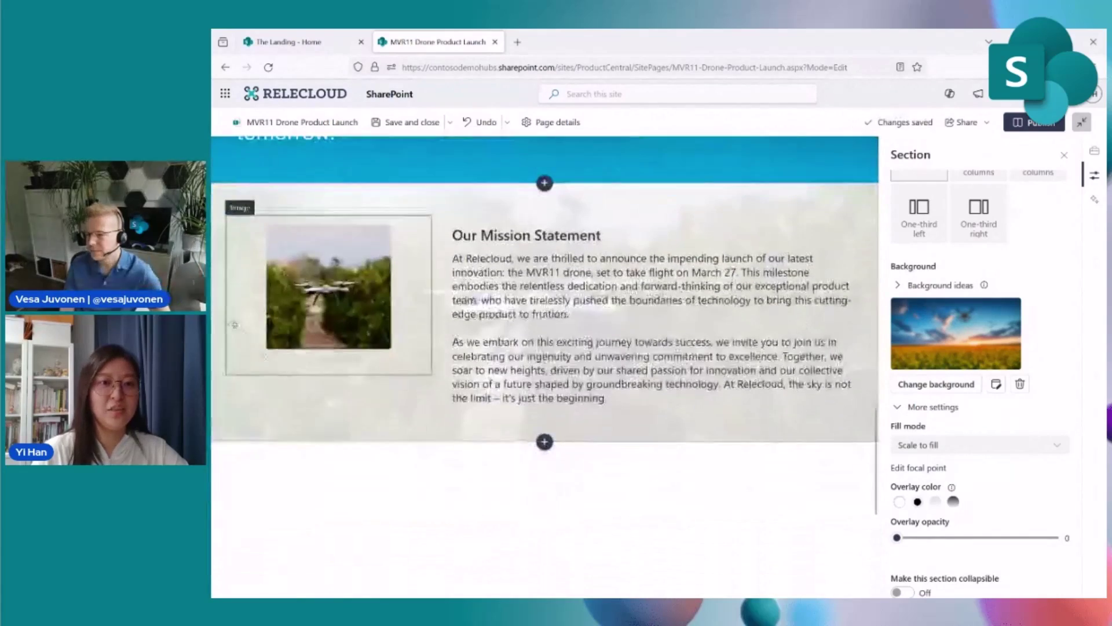
pyautogui.click(263, 408)
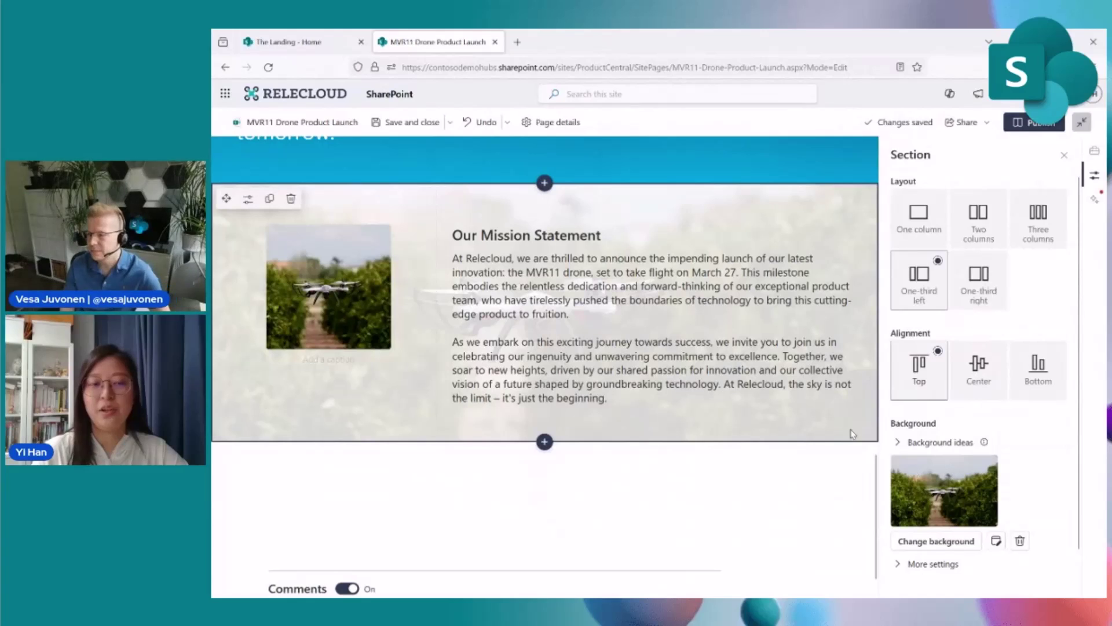
pyautogui.scroll(-1, 961, 515)
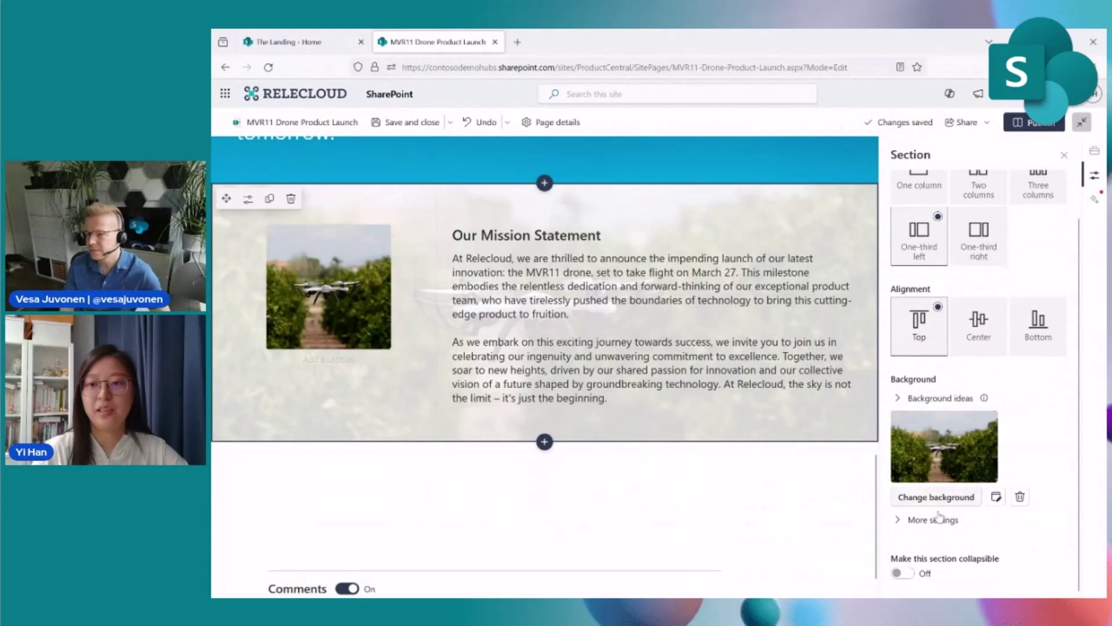
pyautogui.click(963, 517)
pyautogui.scroll(-3, 964, 514)
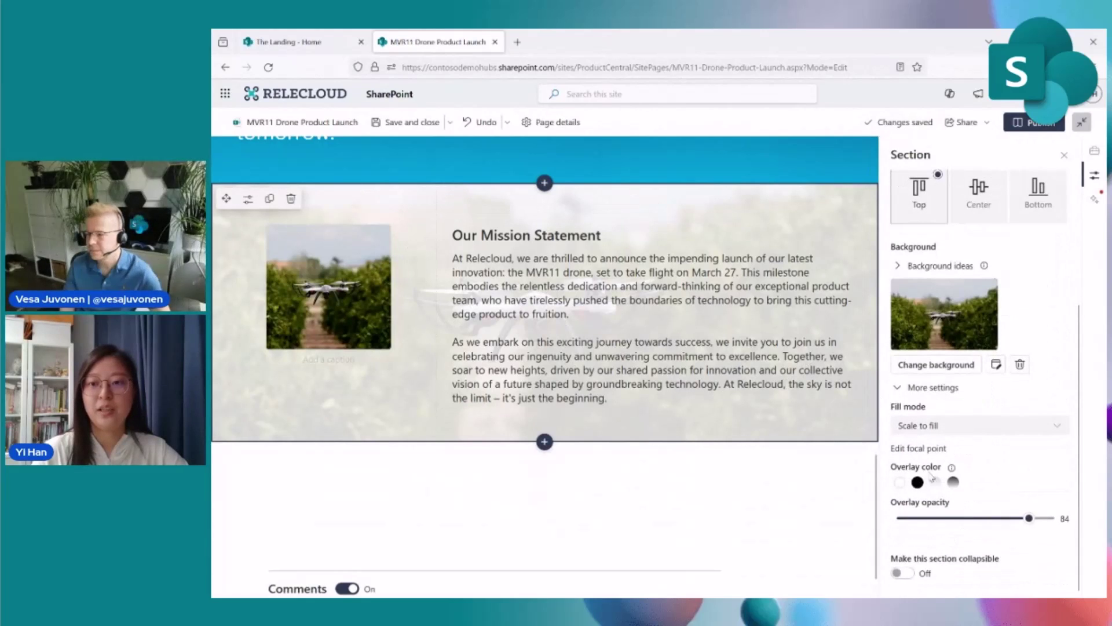
pyautogui.click(915, 449)
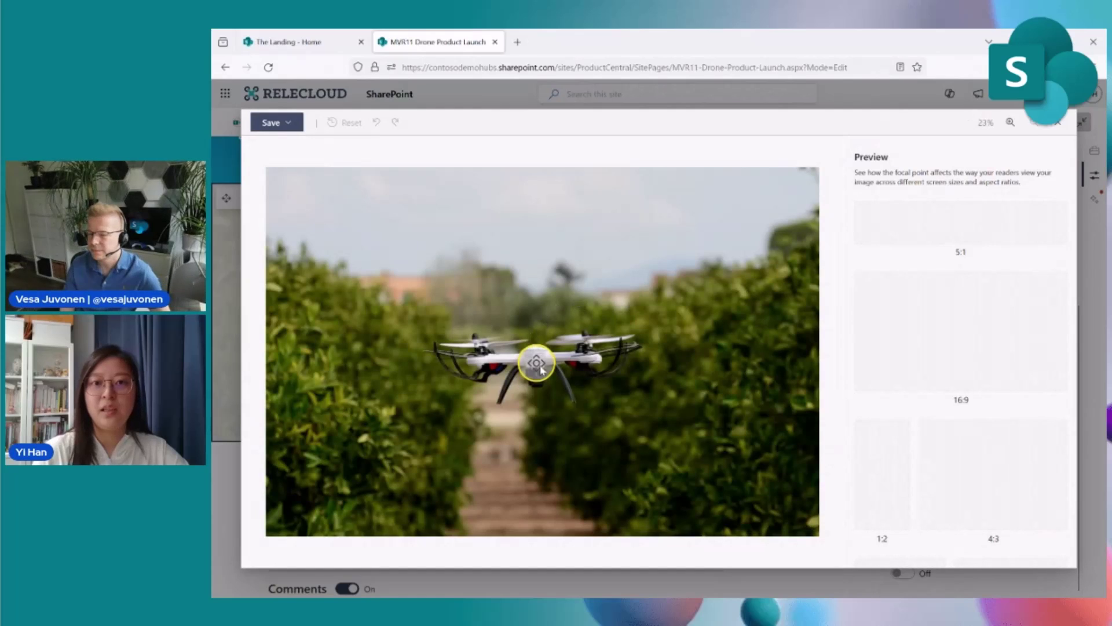
pyautogui.moveTo(535, 363)
pyautogui.mouseDown()
pyautogui.moveTo(466, 364)
pyautogui.moveTo(505, 361)
pyautogui.mouseUp()
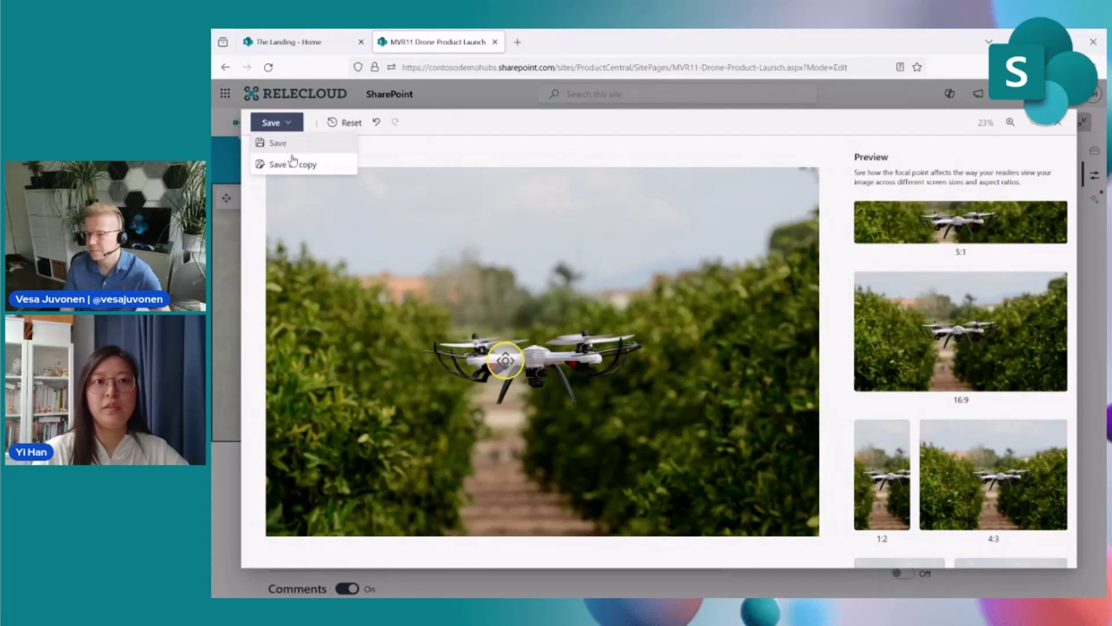
pyautogui.click(291, 145)
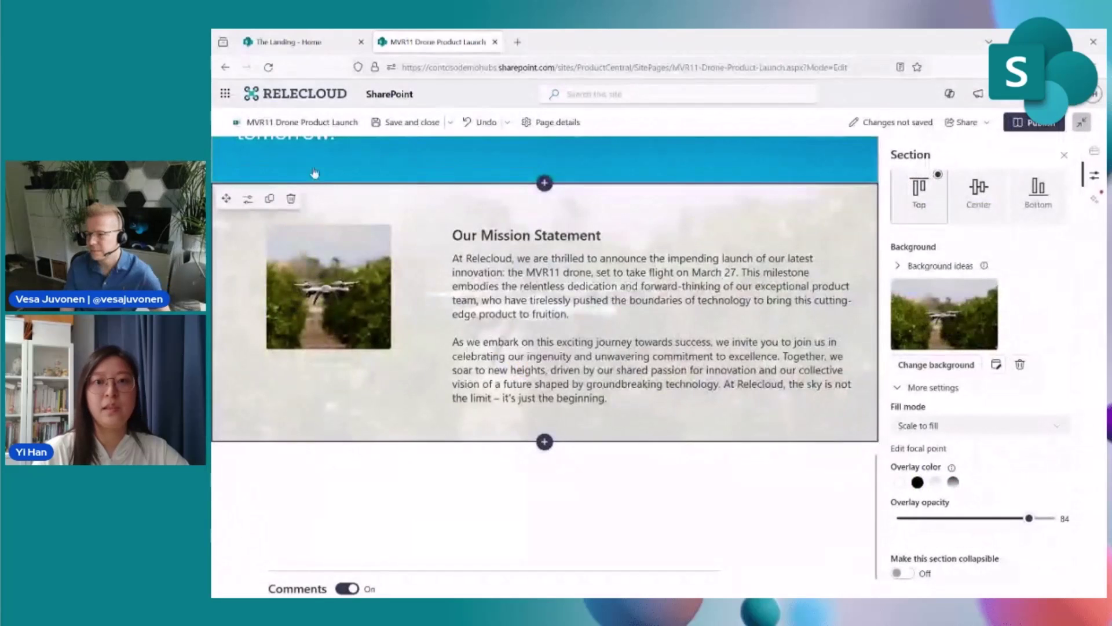
# Close the Section panel and review the drone quote banner and Mission Statement section.
pyautogui.click(1065, 155)
pyautogui.scroll(1, 386, 363)
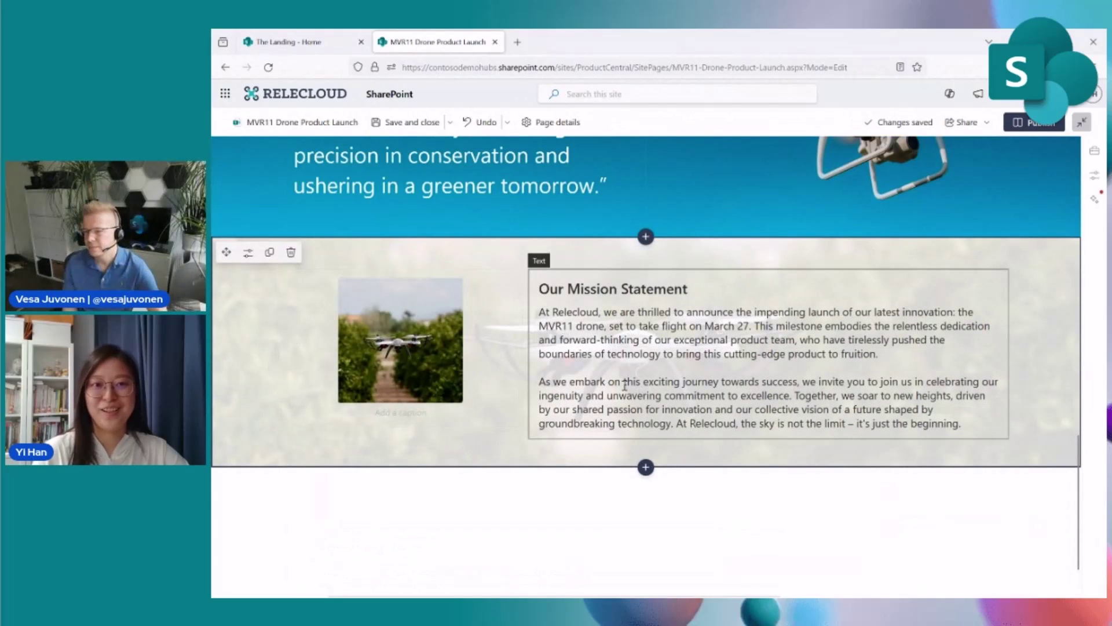
pyautogui.scroll(2, 624, 384)
pyautogui.scroll(6, 587, 398)
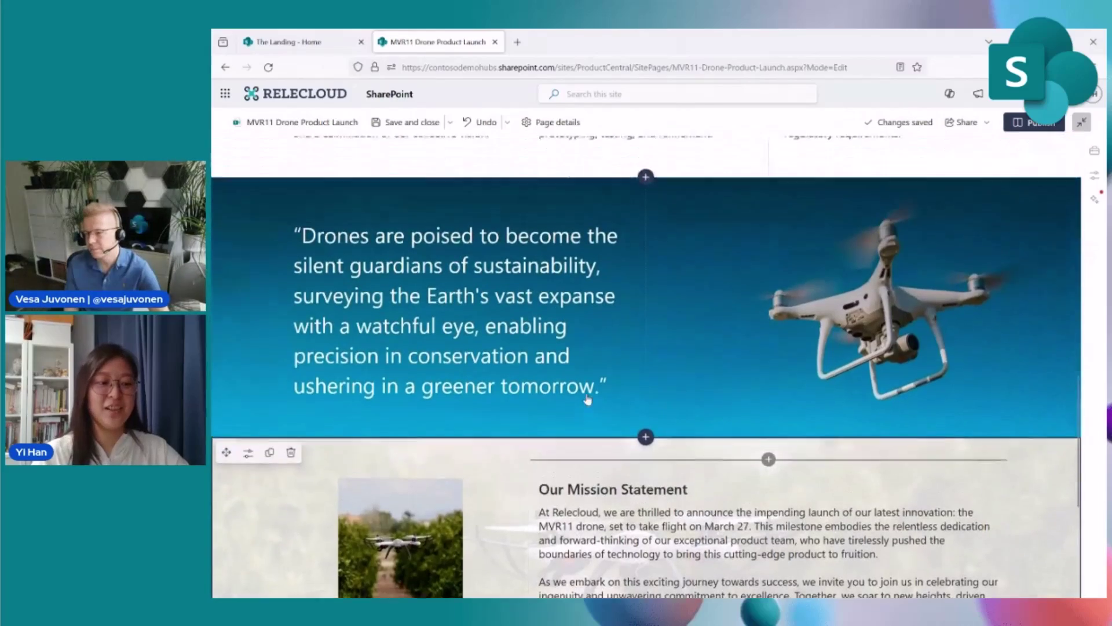